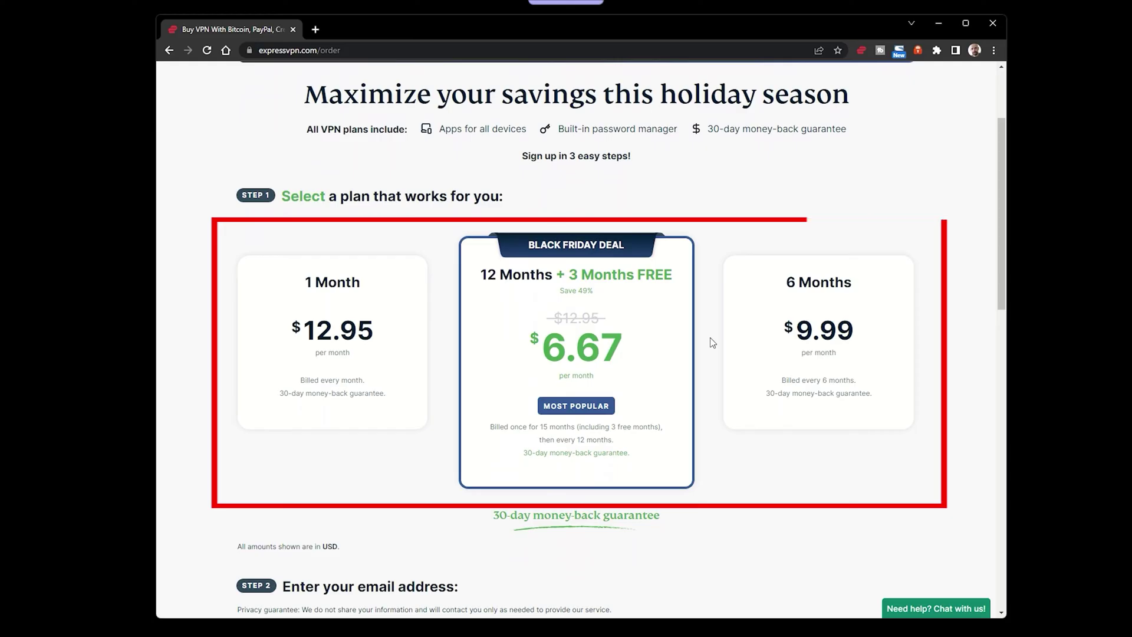
Scroll down the ExpressVPN page to review the available plans.
{"action": "scroll", "coordinate": [636, 379], "scroll_direction": "down", "scroll_amount": 8}
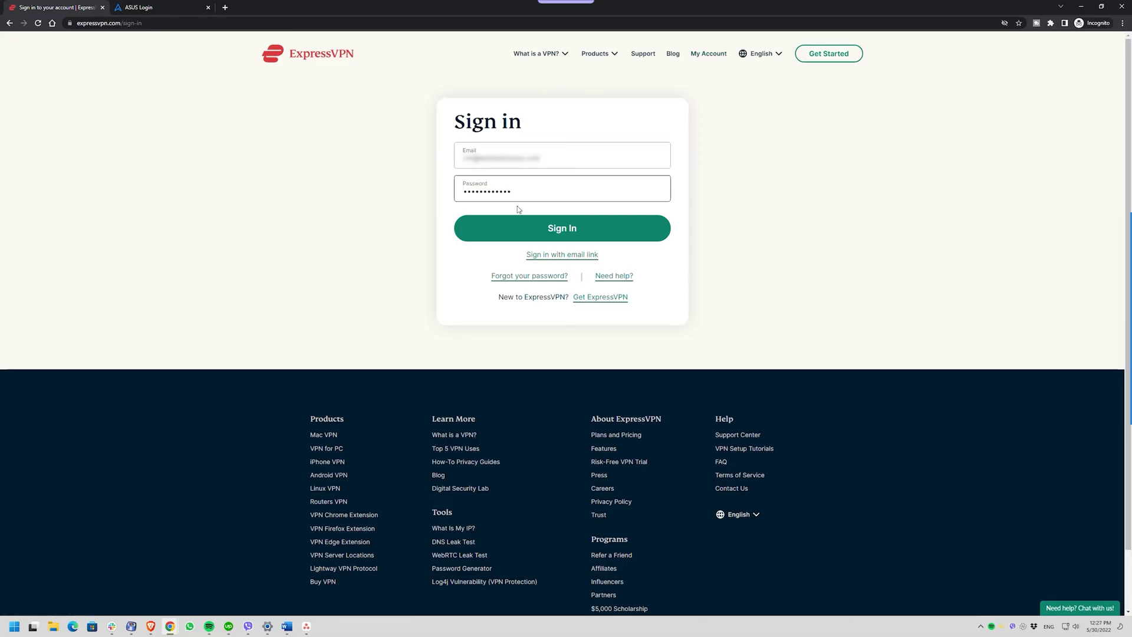
Sign in to ExpressVPN and confirm the login with the pasted emailed verification code.
{"action": "left_click", "coordinate": [561, 227]}
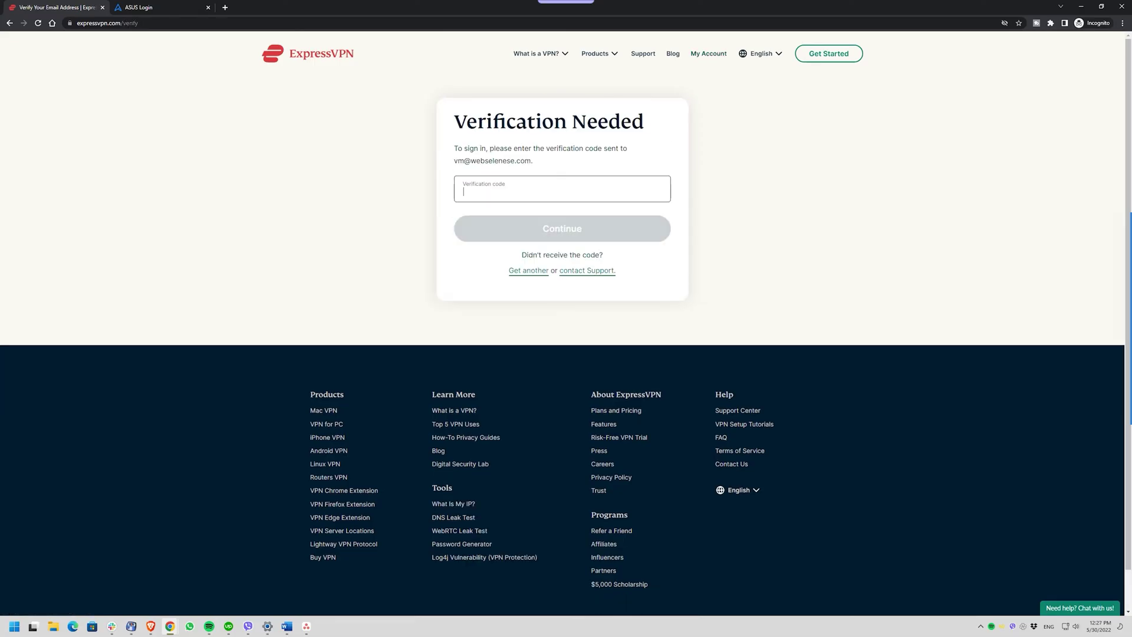
{"action": "key", "text": "ctrl+v"}
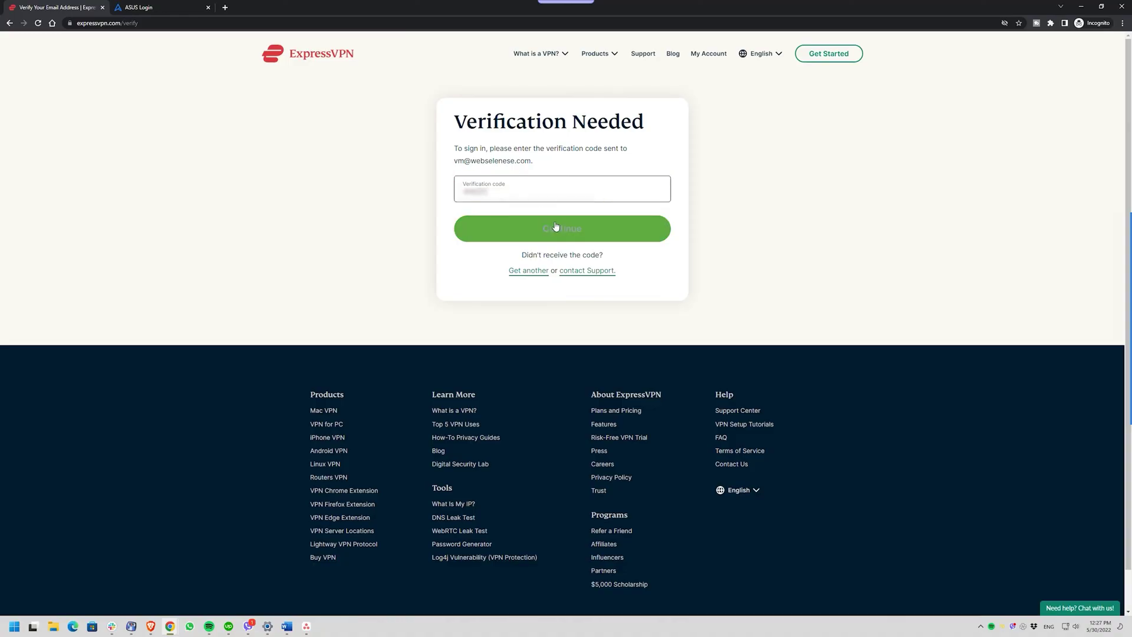
{"action": "left_click", "coordinate": [554, 225]}
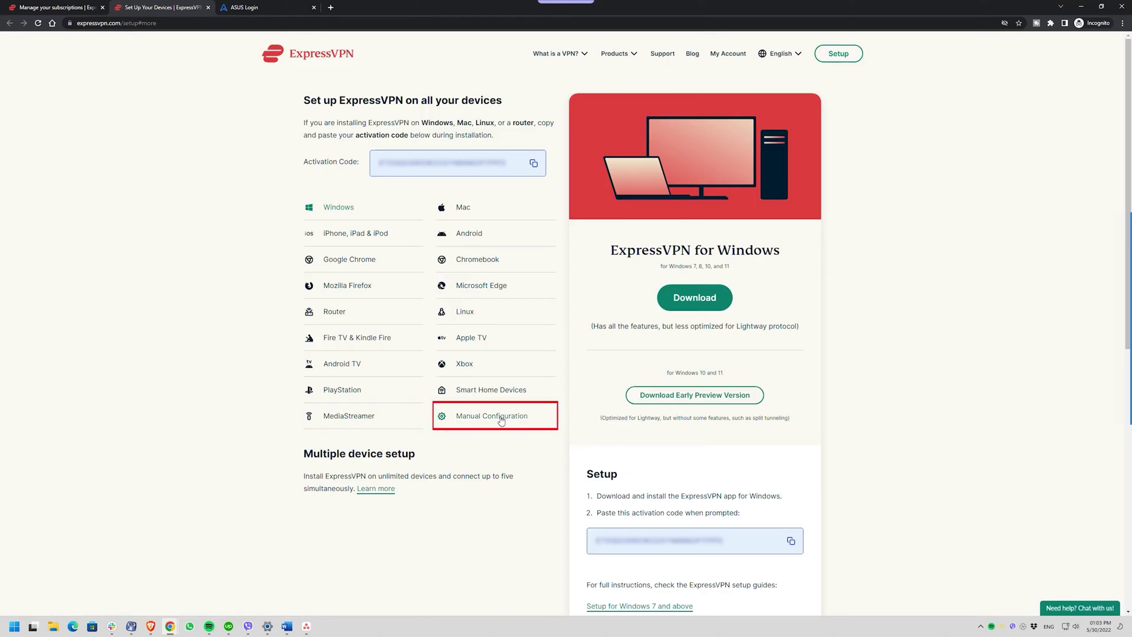
Show ExpressVPN's Manual Configuration OpenVPN credentials and expand the Americas server locations.
{"action": "left_click", "coordinate": [501, 420]}
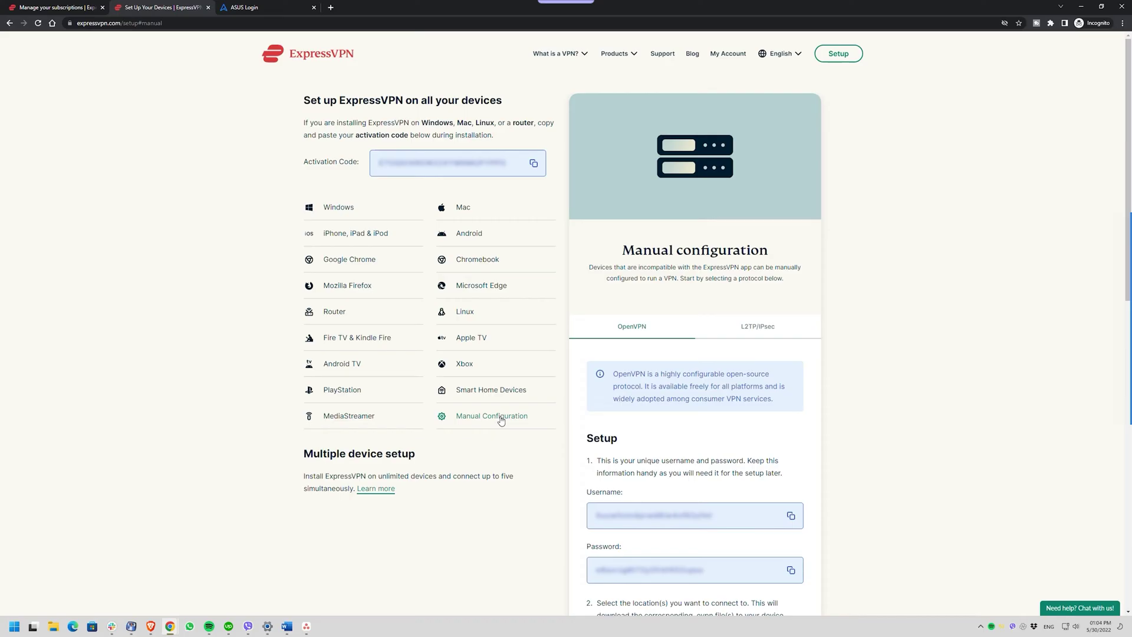
{"action": "scroll", "coordinate": [501, 420], "scroll_direction": "down", "scroll_amount": 2}
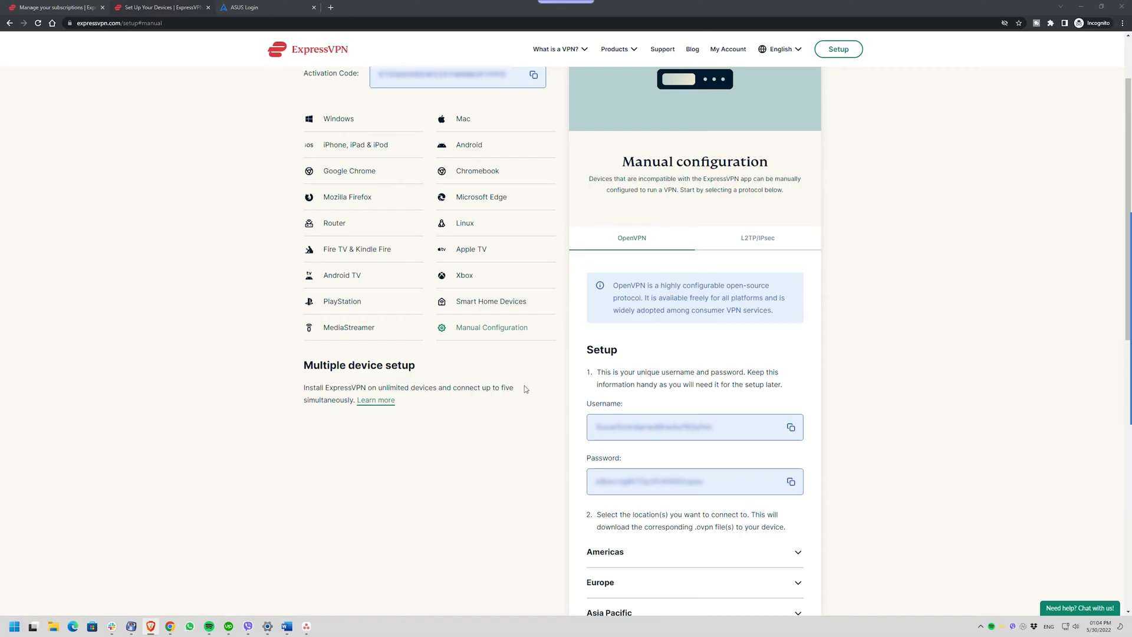
{"action": "left_click", "coordinate": [798, 554]}
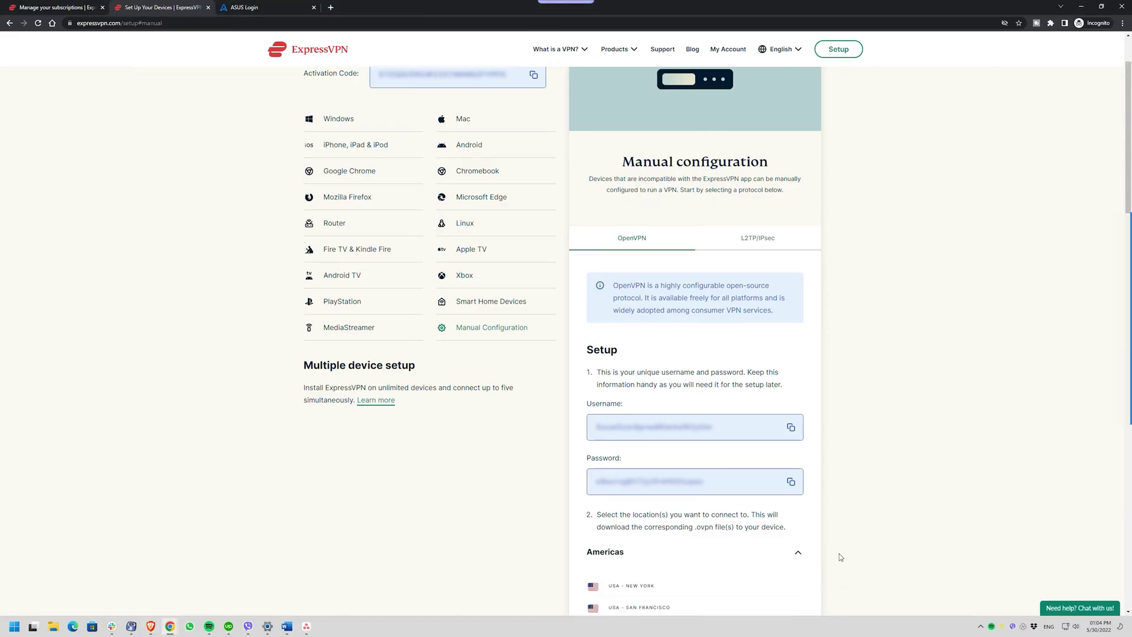
Scroll down the Americas server list toward the USA - Dallas entry.
{"action": "scroll", "coordinate": [840, 558], "scroll_direction": "down", "scroll_amount": 2}
{"action": "scroll", "coordinate": [840, 557], "scroll_direction": "down", "scroll_amount": 2}
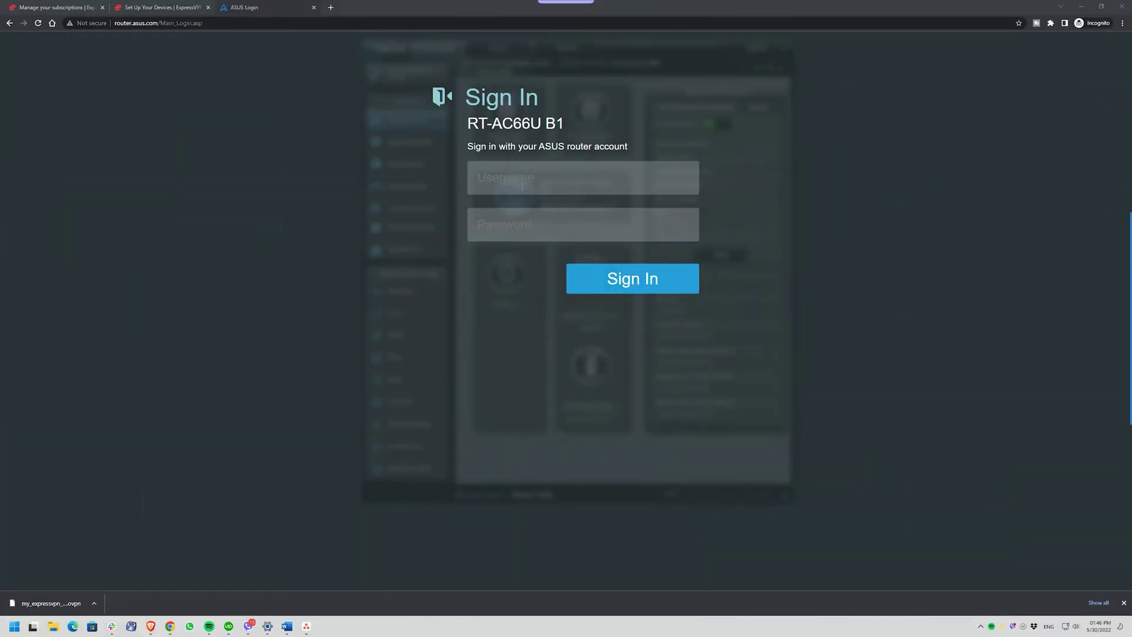
Log in to the ASUS router admin pages with the router username and password.
{"action": "left_click", "coordinate": [516, 176]}
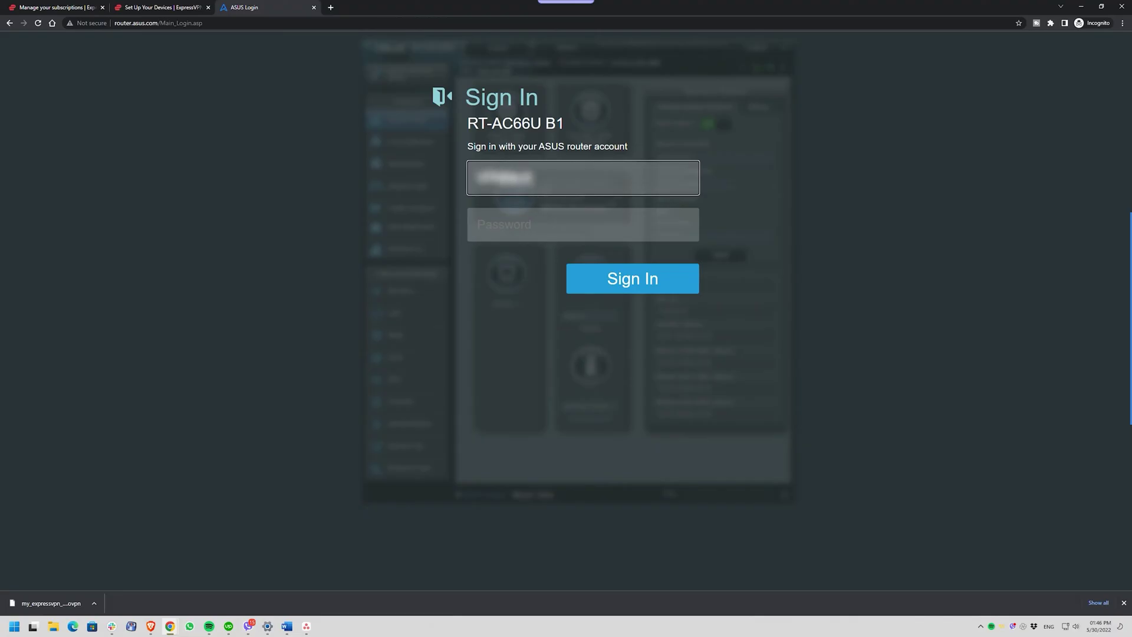
{"action": "type", "text": "er"}
{"action": "left_click", "coordinate": [514, 219]}
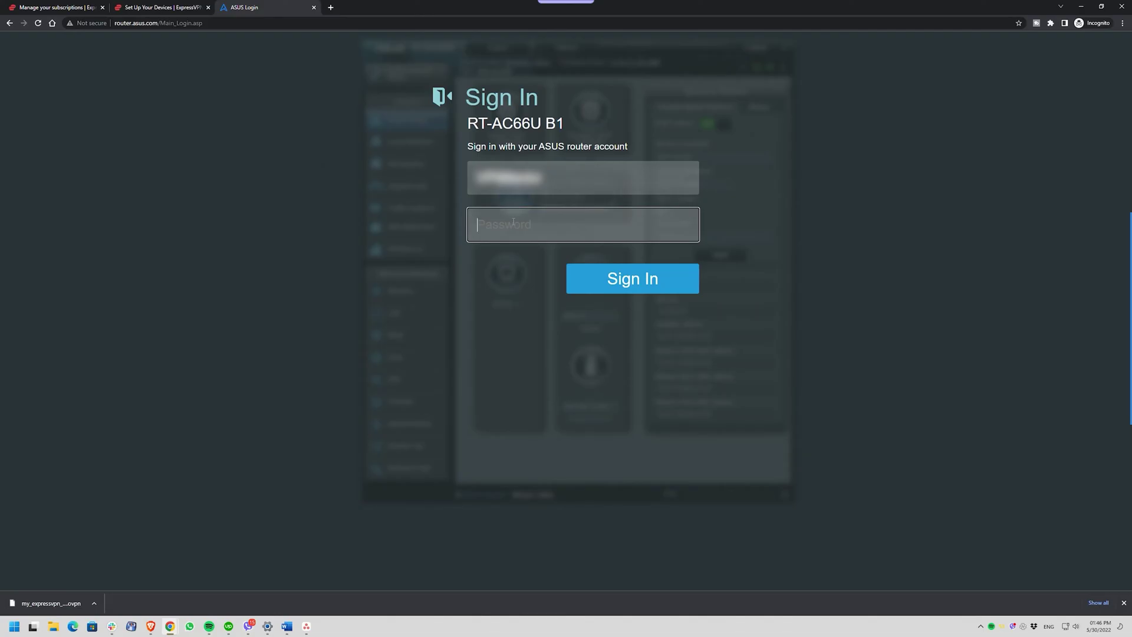
{"action": "type", "text": "•••••••••"}
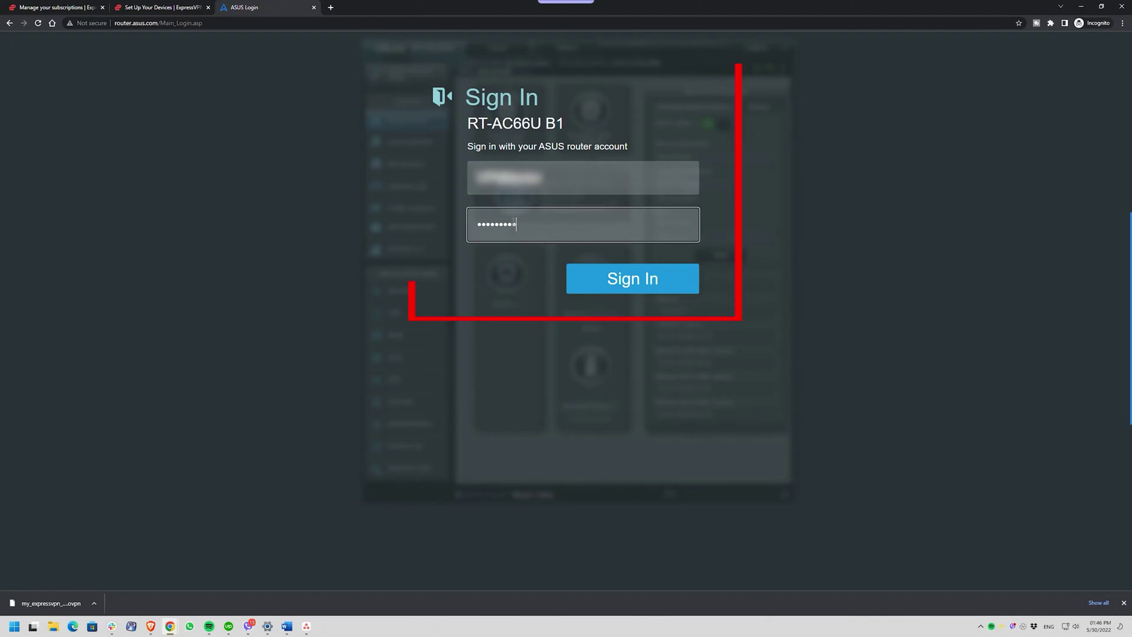
{"action": "left_click", "coordinate": [626, 281]}
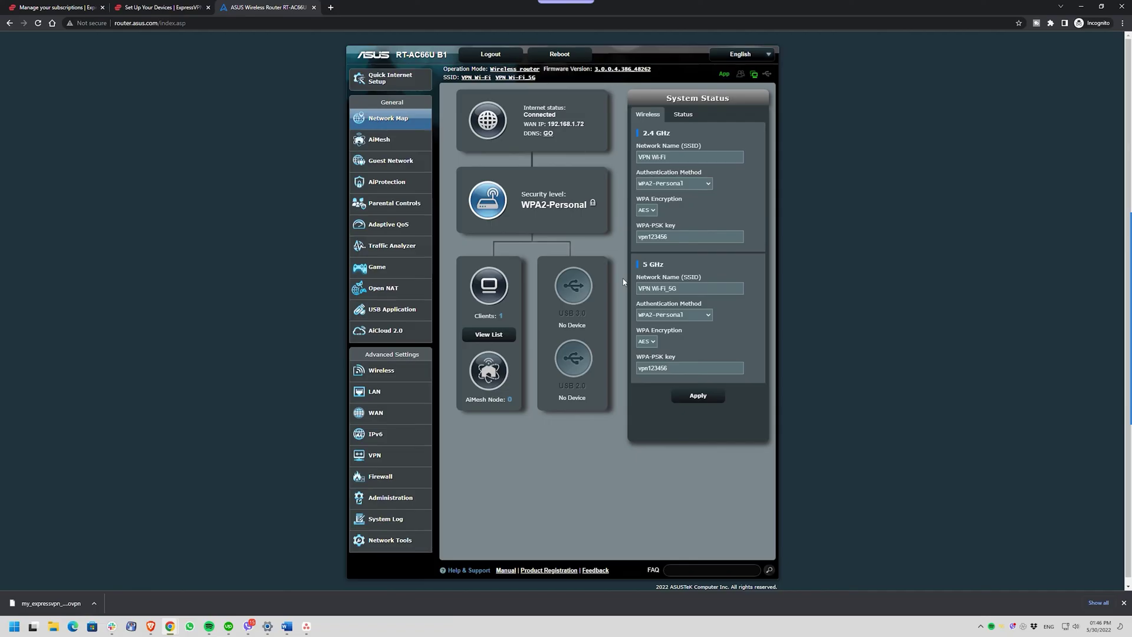
Add a new OpenVPN profile under VPN > VPN Client.
{"action": "left_click", "coordinate": [370, 457]}
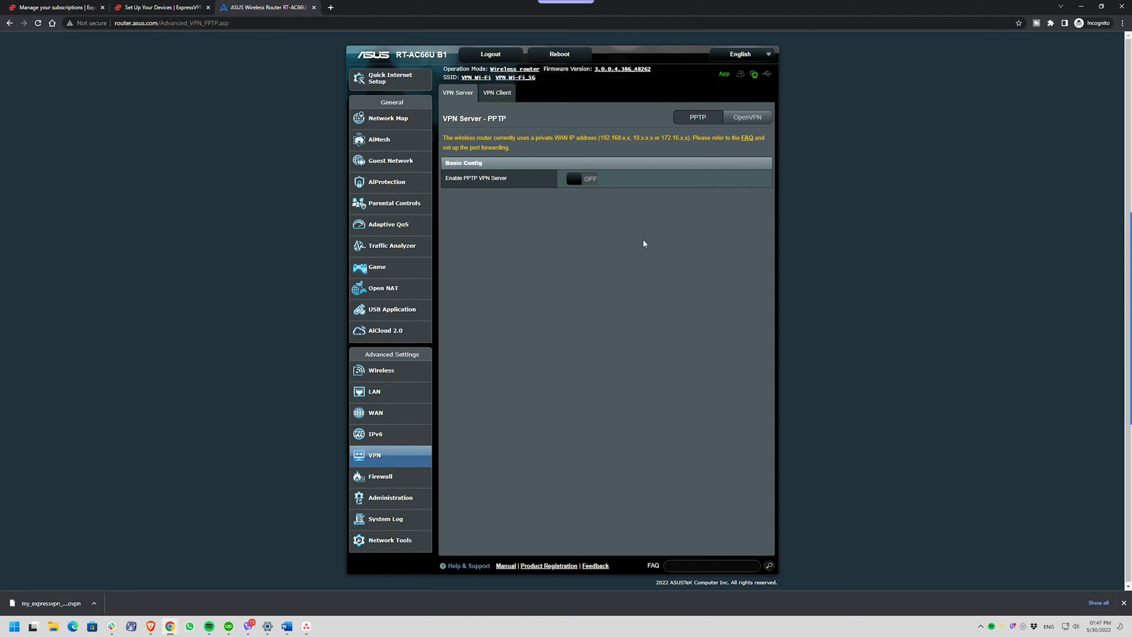
{"action": "left_click", "coordinate": [507, 97]}
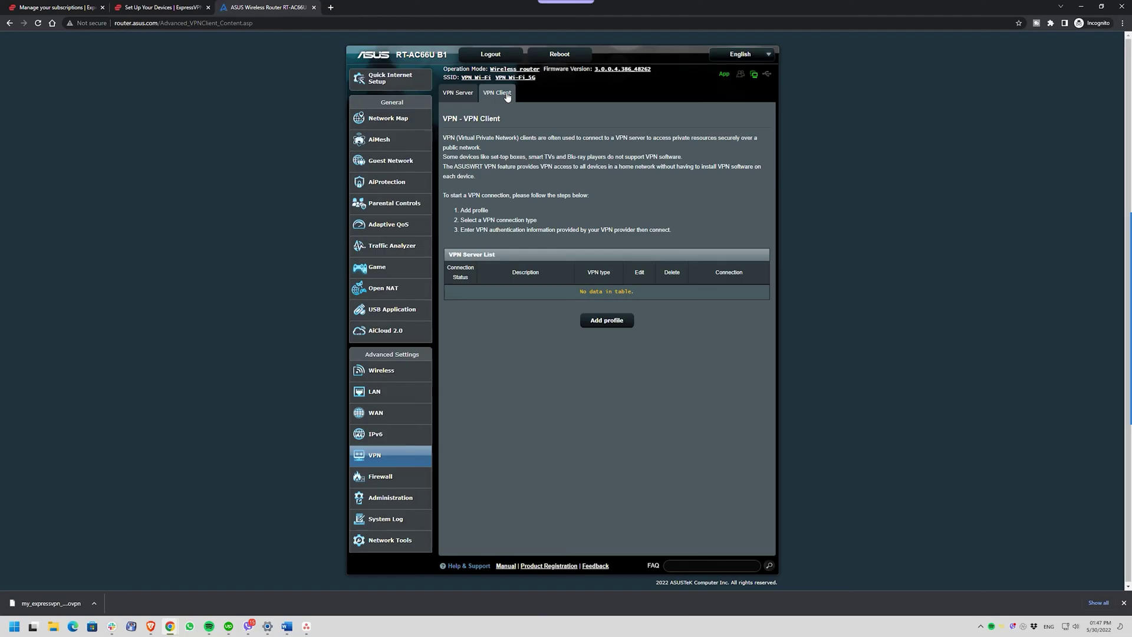
{"action": "left_click", "coordinate": [605, 321]}
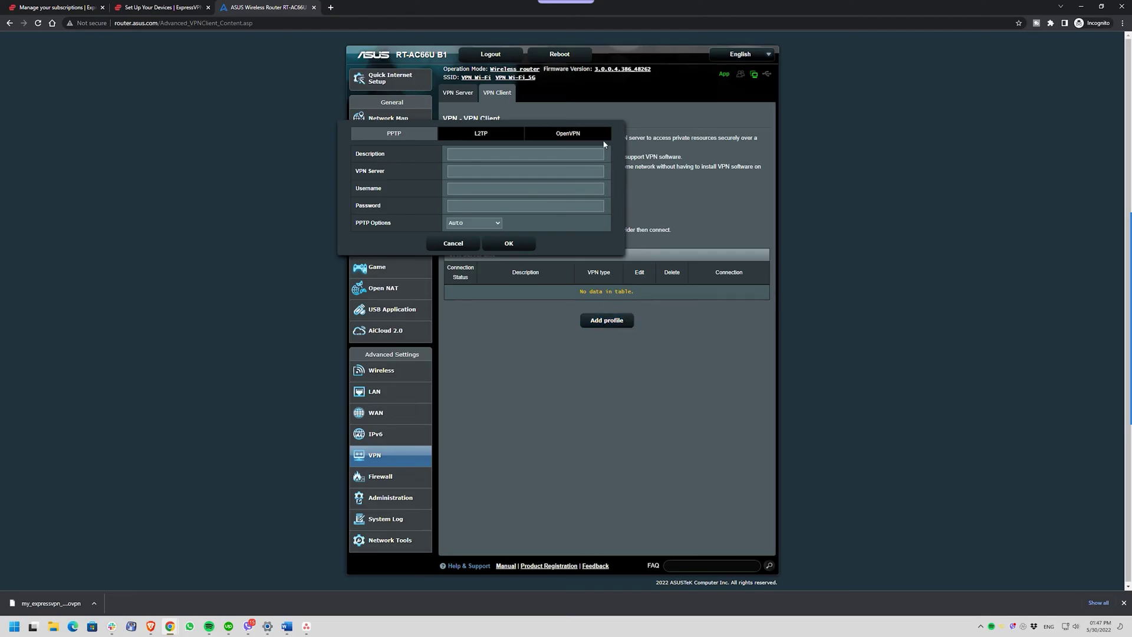
{"action": "left_click", "coordinate": [584, 137]}
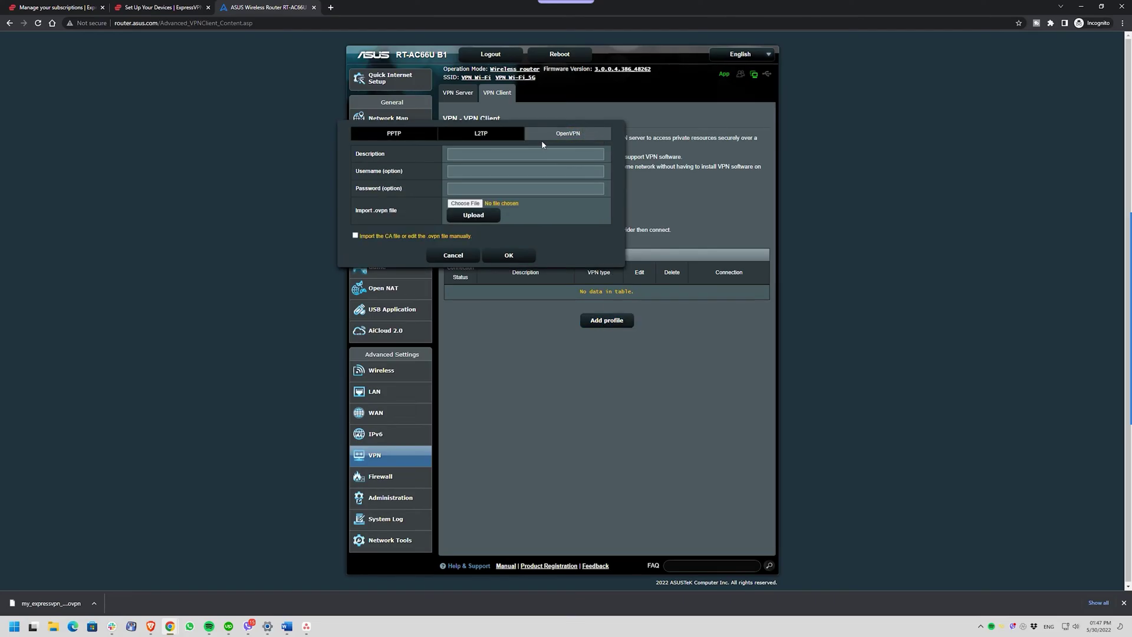
Describe the profile as 'ExpressVPN OpenVPN Dallas' and paste in the ExpressVPN OpenVPN username and password.
{"action": "left_click", "coordinate": [513, 154]}
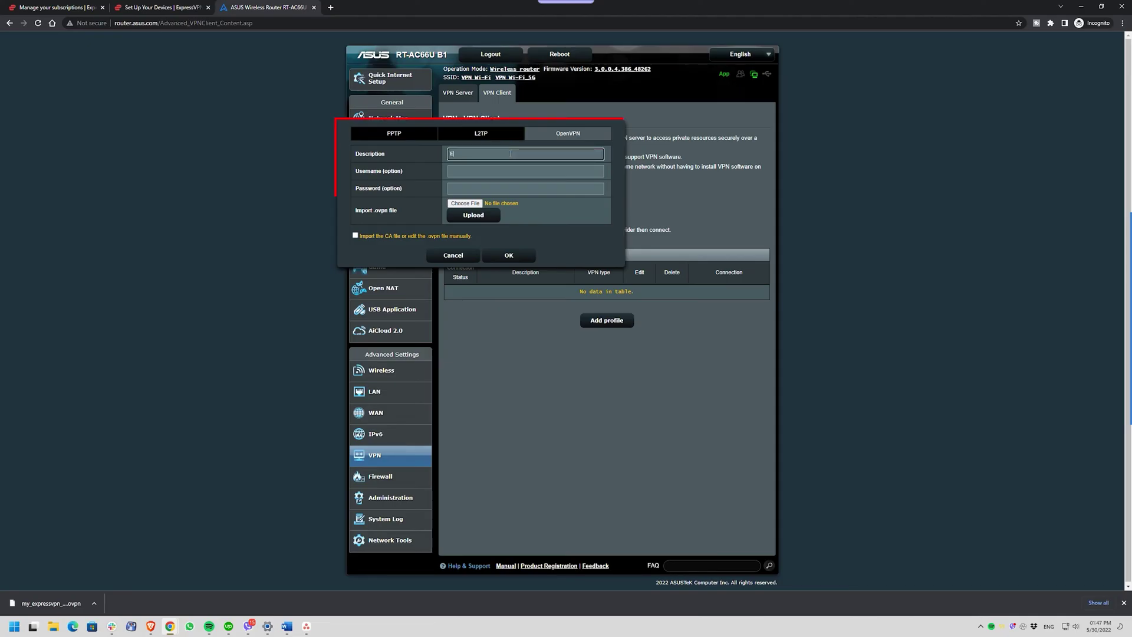
{"action": "type", "text": "ExpressVPN OpenVPN Dallas"}
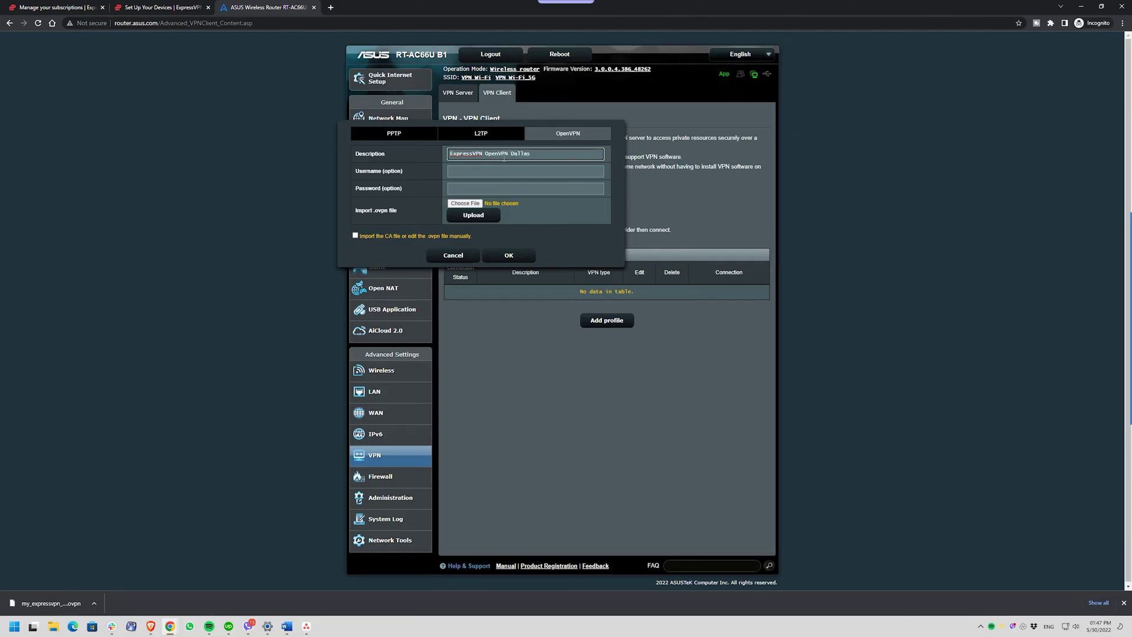
{"action": "left_click", "coordinate": [169, 7]}
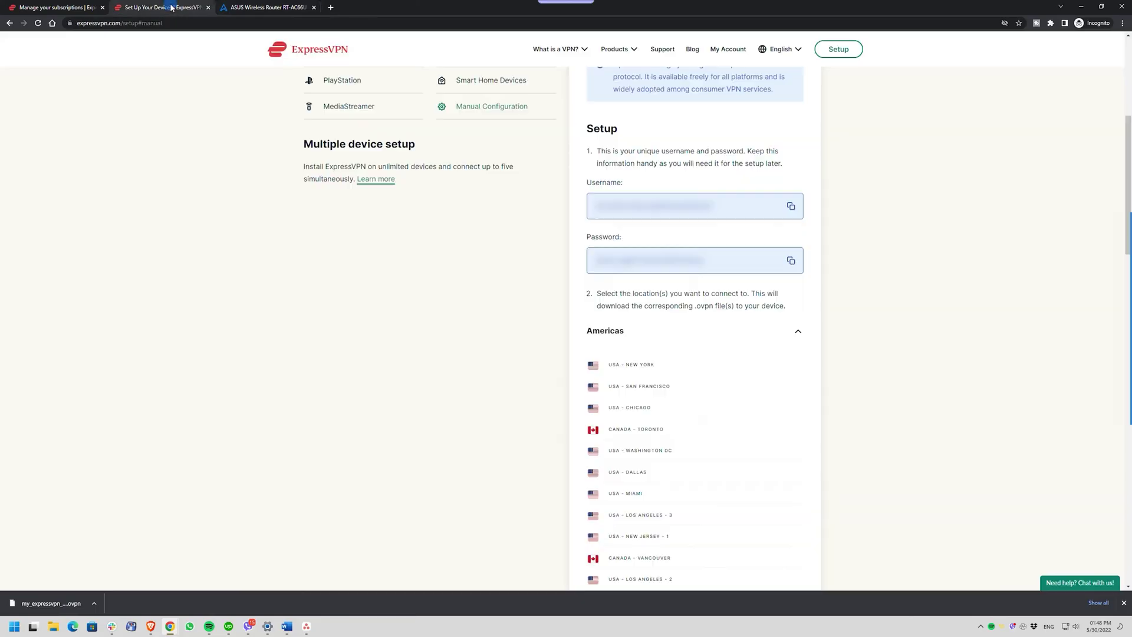
{"action": "left_click", "coordinate": [791, 205]}
{"action": "left_click", "coordinate": [266, 7]}
{"action": "left_click", "coordinate": [472, 169]}
{"action": "key", "text": "ctrl+v"}
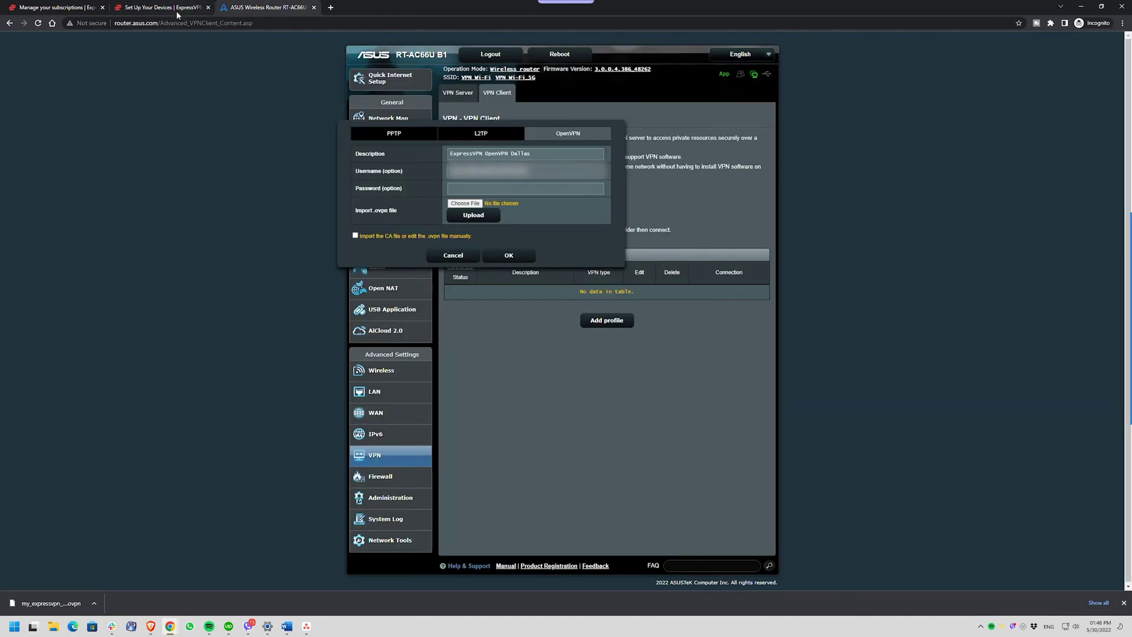
{"action": "left_click", "coordinate": [168, 7]}
{"action": "left_click", "coordinate": [265, 7]}
{"action": "left_click", "coordinate": [524, 187]}
{"action": "key", "text": "ctrl+v"}
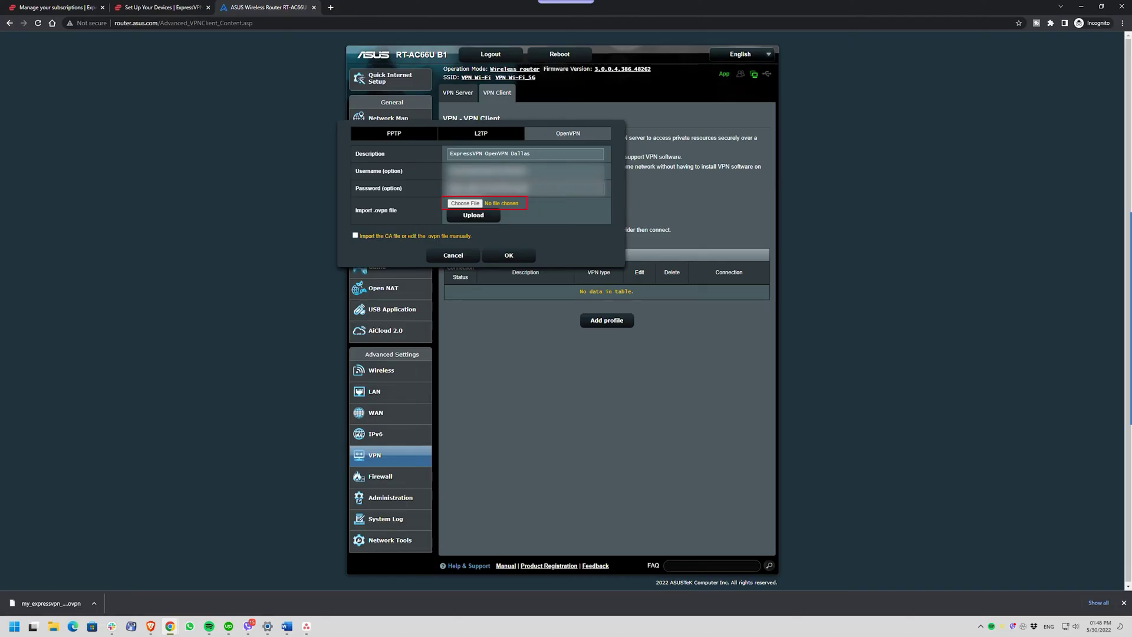
Choose the Dallas UDP .ovpn file for import into the profile.
{"action": "left_click", "coordinate": [471, 203]}
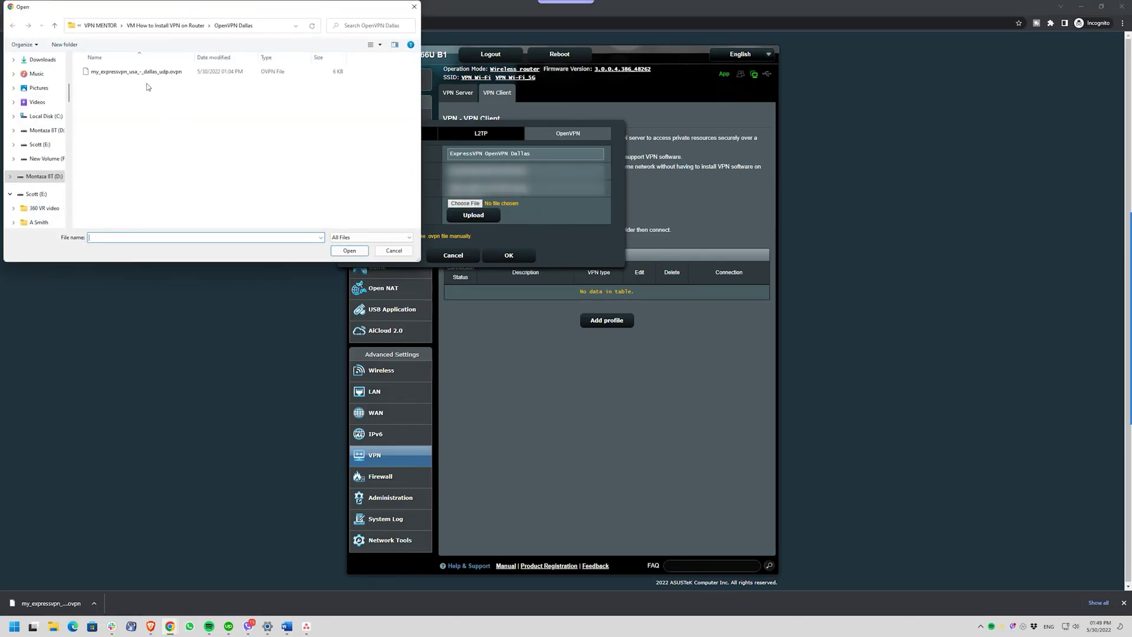
{"action": "left_click", "coordinate": [141, 72]}
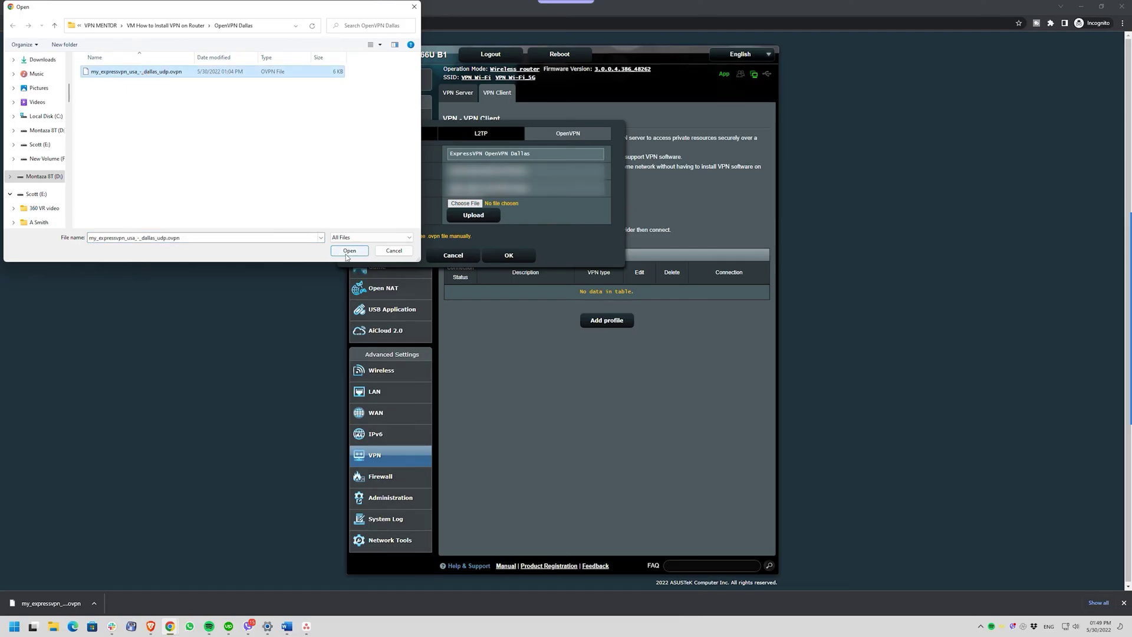
{"action": "left_click", "coordinate": [348, 251]}
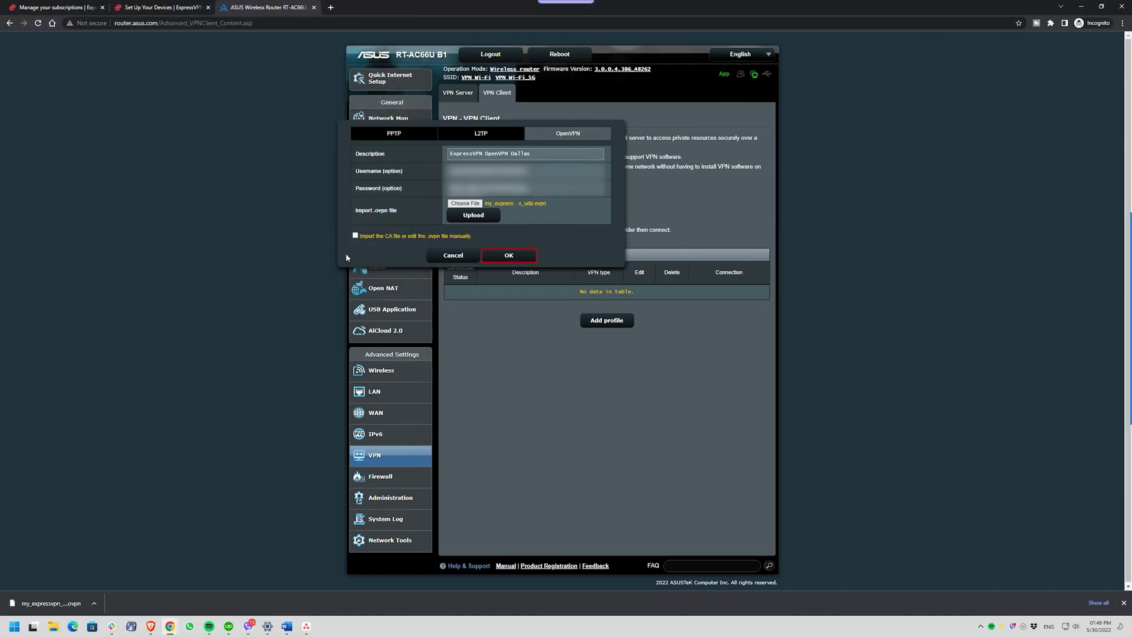
Save the ExpressVPN OpenVPN Dallas profile and activate its connection.
{"action": "left_click", "coordinate": [513, 255]}
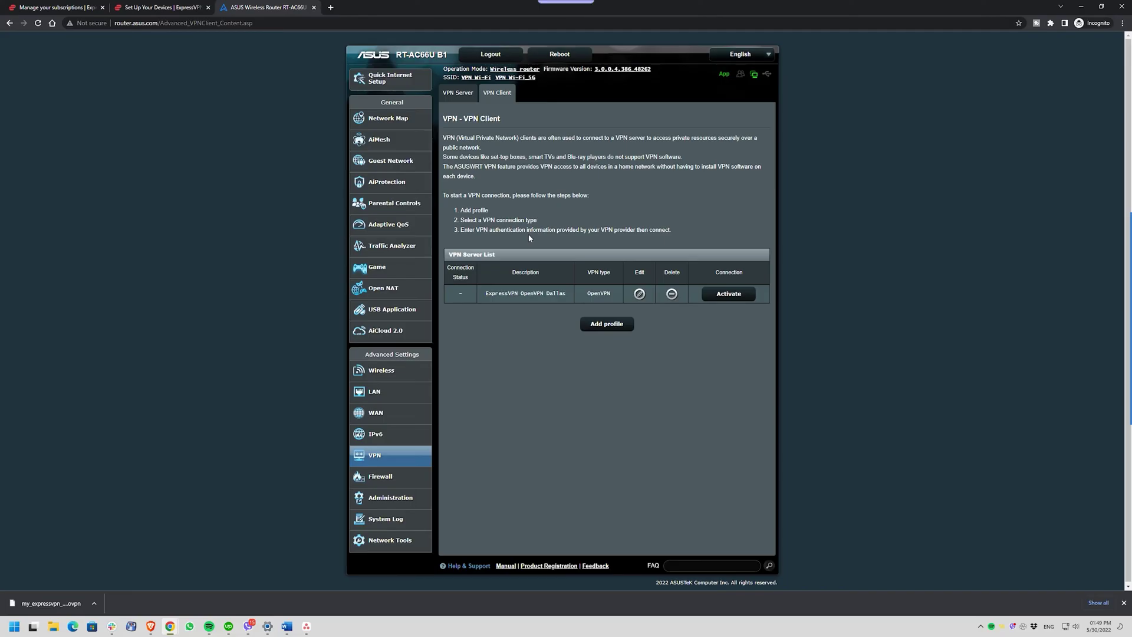
{"action": "left_click", "coordinate": [729, 294]}
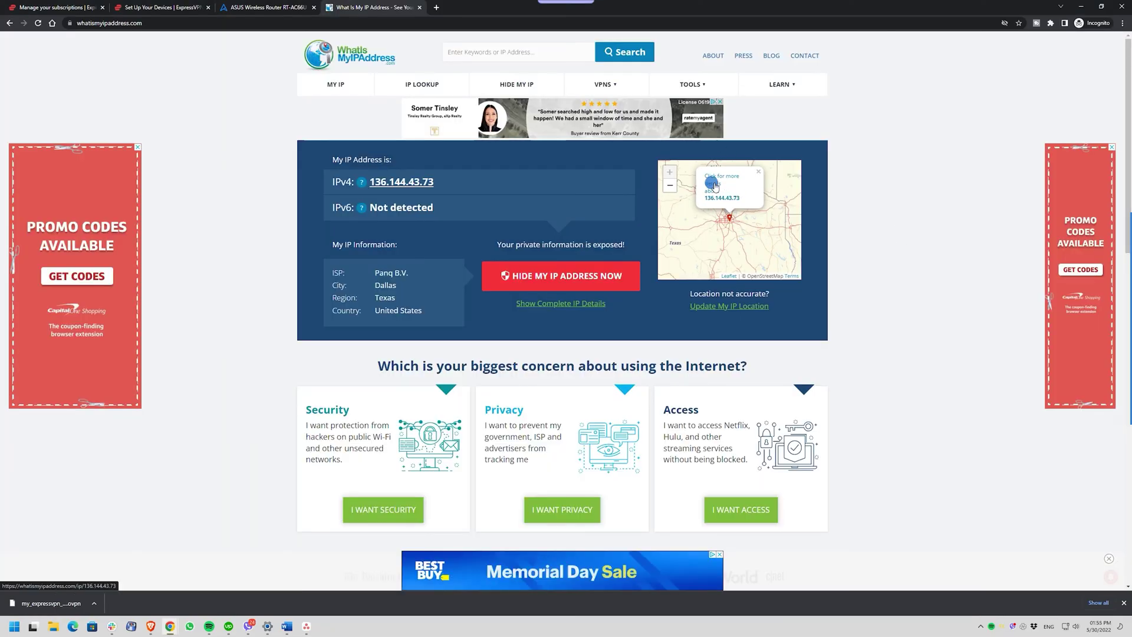
Confirm IP 136.144.43.73 is located in Dallas, Texas, then return to the ExpressVPN setup page.
{"action": "left_click", "coordinate": [800, 218]}
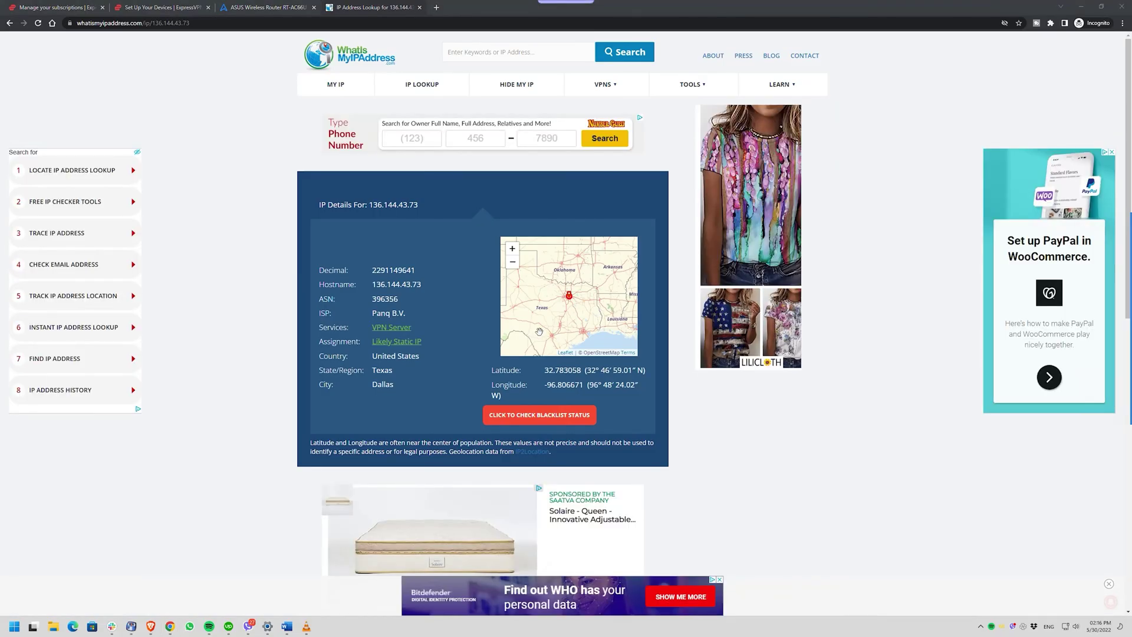
{"action": "left_click", "coordinate": [159, 8]}
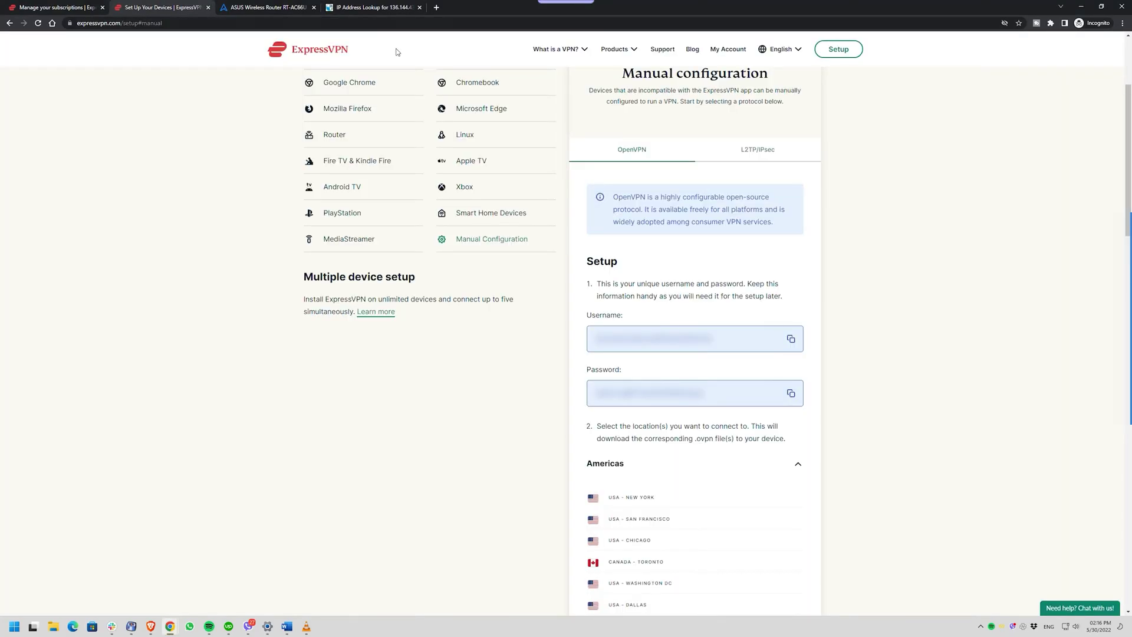
Copy the Chicago server hostname from ExpressVPN's L2TP/IPsec list and return to the router tab.
{"action": "left_click", "coordinate": [755, 150]}
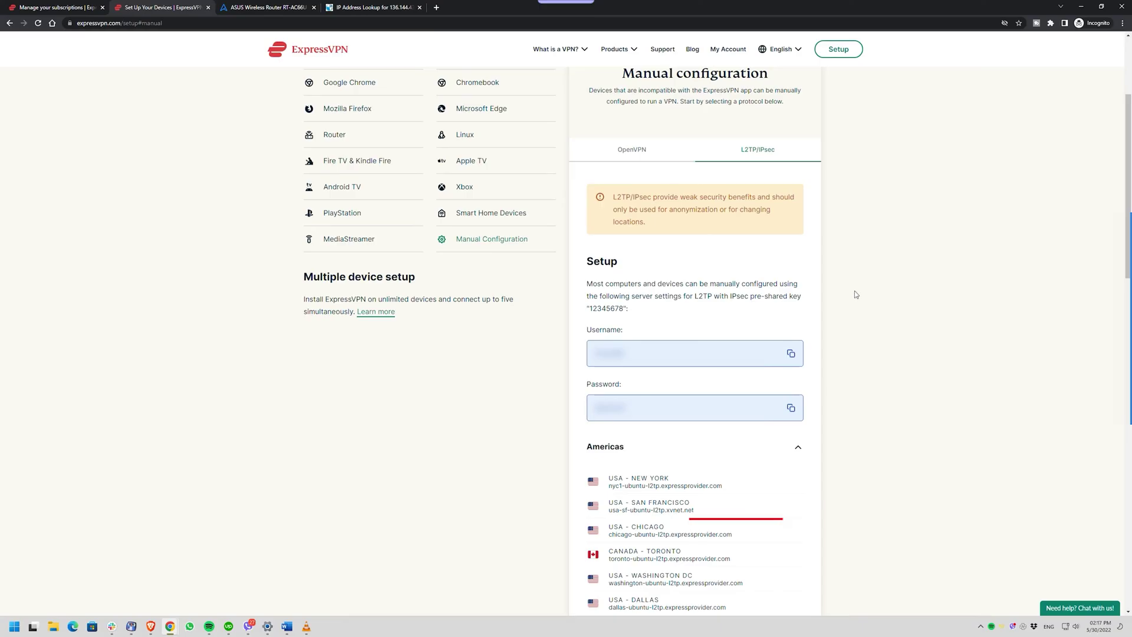
{"action": "triple_click", "coordinate": [716, 534]}
{"action": "right_click", "coordinate": [716, 535]}
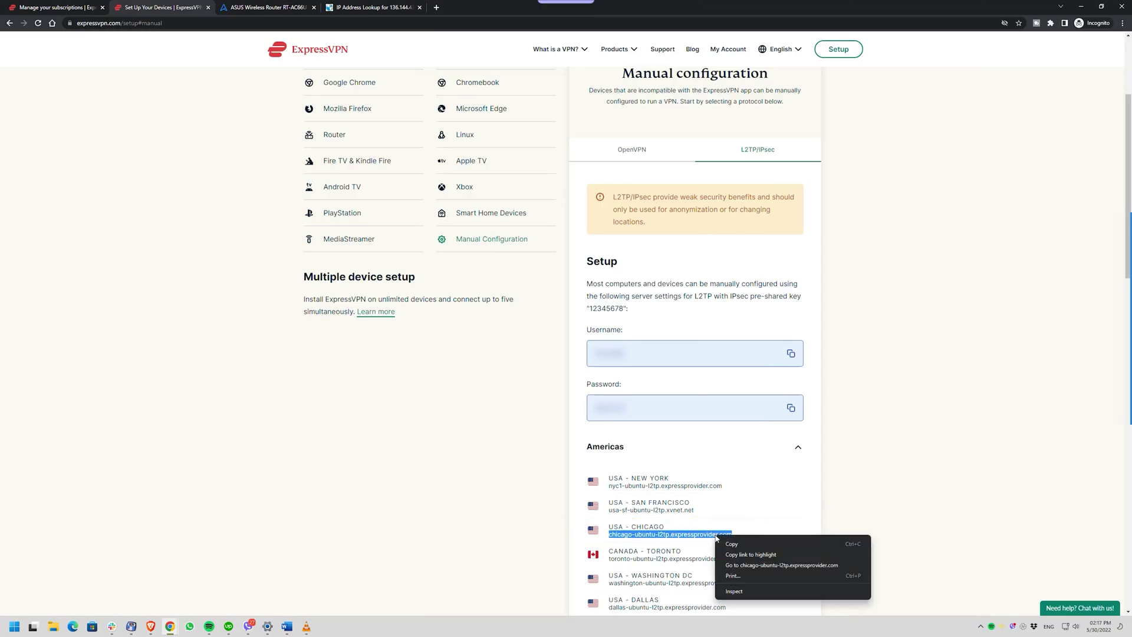
{"action": "left_click", "coordinate": [727, 546]}
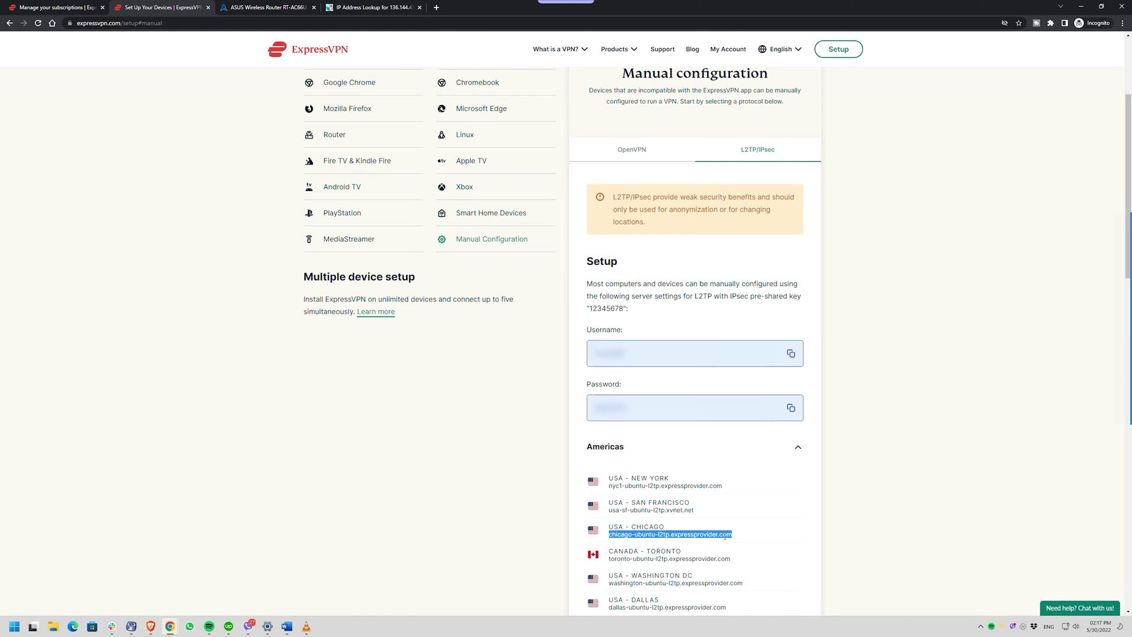
{"action": "left_click", "coordinate": [268, 8]}
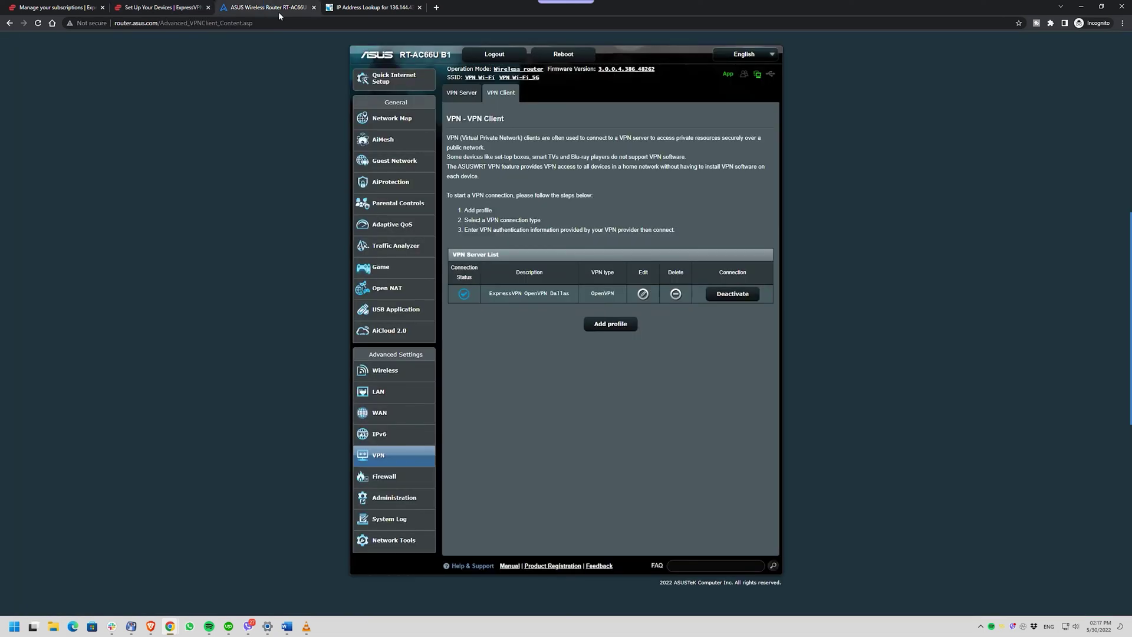
Add an L2TP profile described 'ExpressVPN Chicago' with the Chicago hostname as server.
{"action": "left_click", "coordinate": [608, 328]}
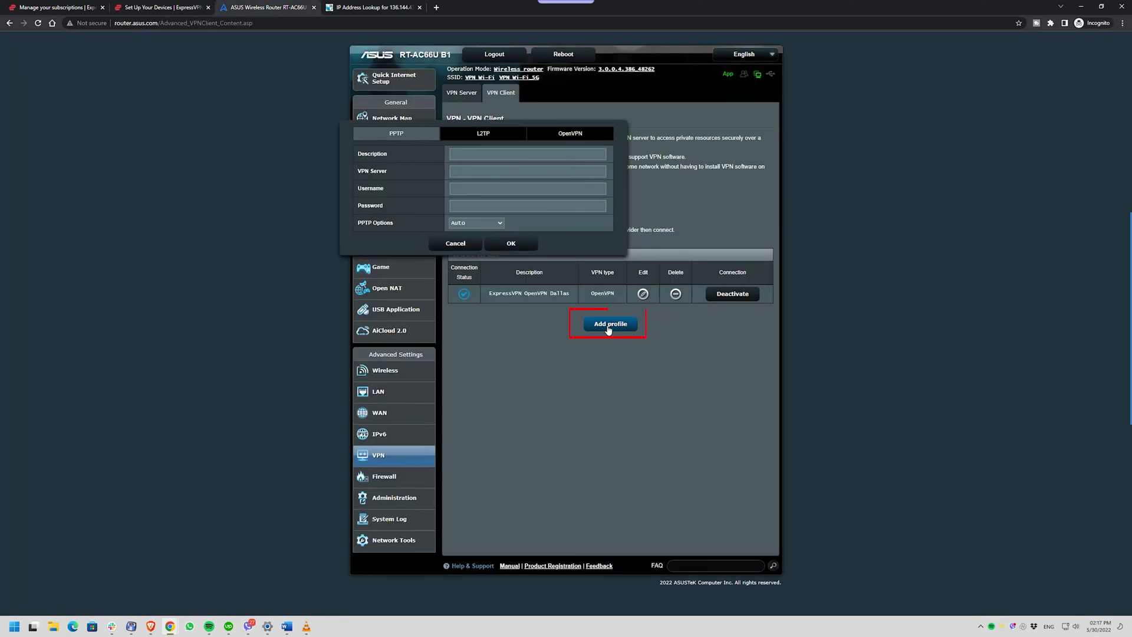
{"action": "left_click", "coordinate": [489, 134]}
{"action": "left_click", "coordinate": [482, 153]}
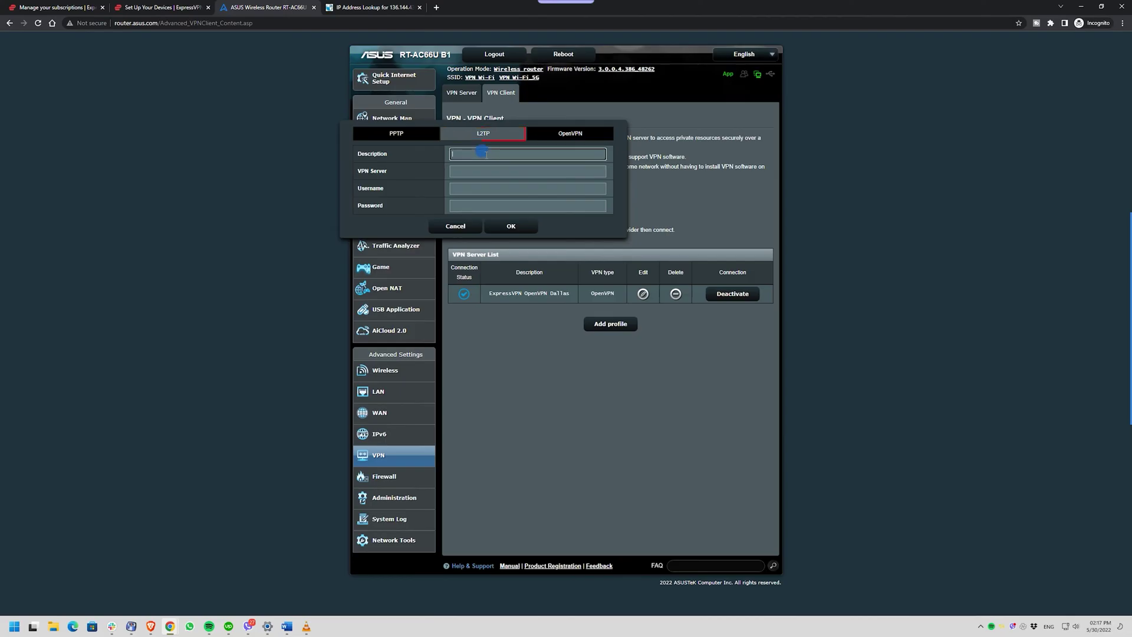
{"action": "type", "text": "ExpressVPN Chicago"}
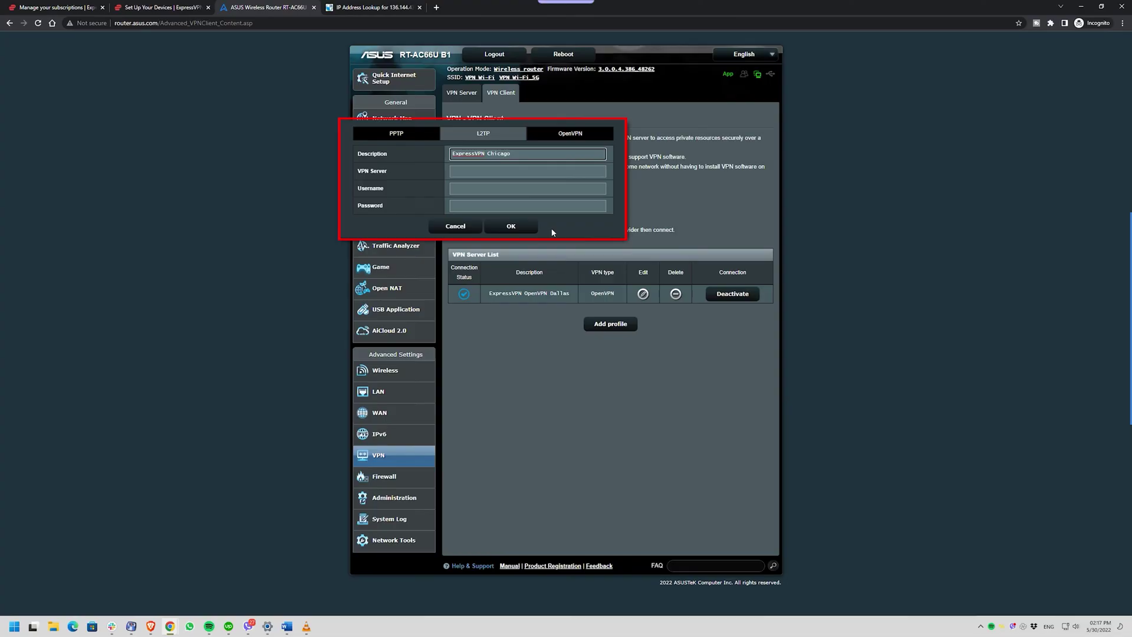
{"action": "left_click", "coordinate": [499, 171]}
{"action": "key", "text": "ctrl+v"}
Fill in the ExpressVPN L2TP username and password, save, then deactivate Dallas and activate Chicago.
{"action": "left_click", "coordinate": [163, 7]}
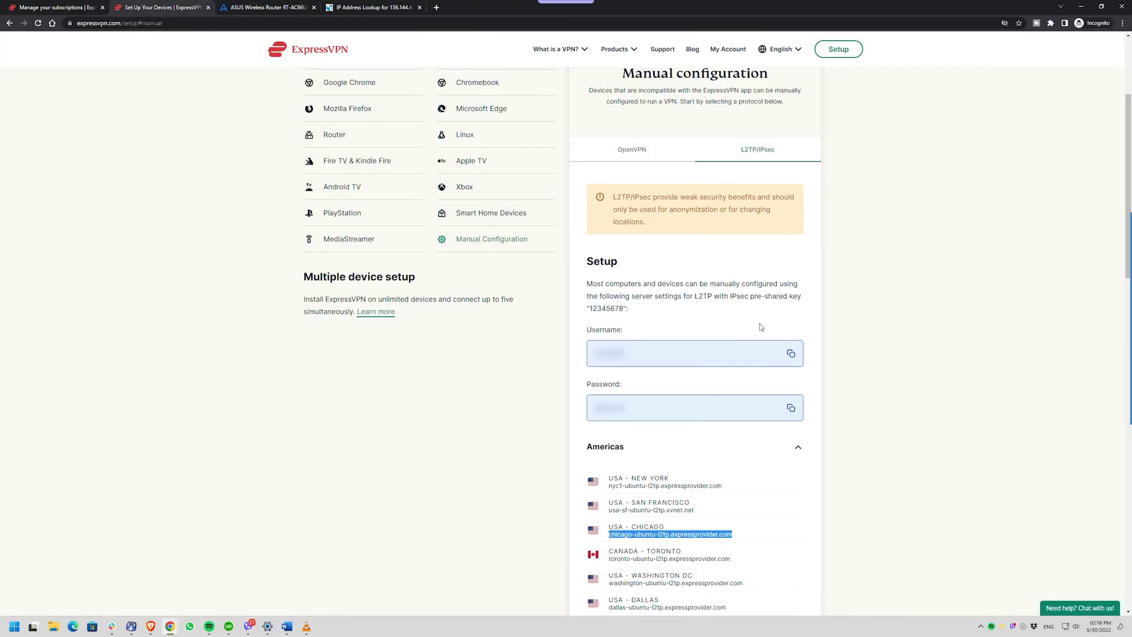
{"action": "left_click", "coordinate": [788, 352]}
{"action": "left_click", "coordinate": [268, 7]}
{"action": "key", "text": "Tab"}
{"action": "key", "text": "ctrl+v"}
{"action": "left_click", "coordinate": [162, 7]}
{"action": "left_click", "coordinate": [795, 415]}
{"action": "left_click", "coordinate": [268, 7]}
{"action": "key", "text": "Tab"}
{"action": "key", "text": "ctrl+v"}
{"action": "left_click", "coordinate": [512, 227]}
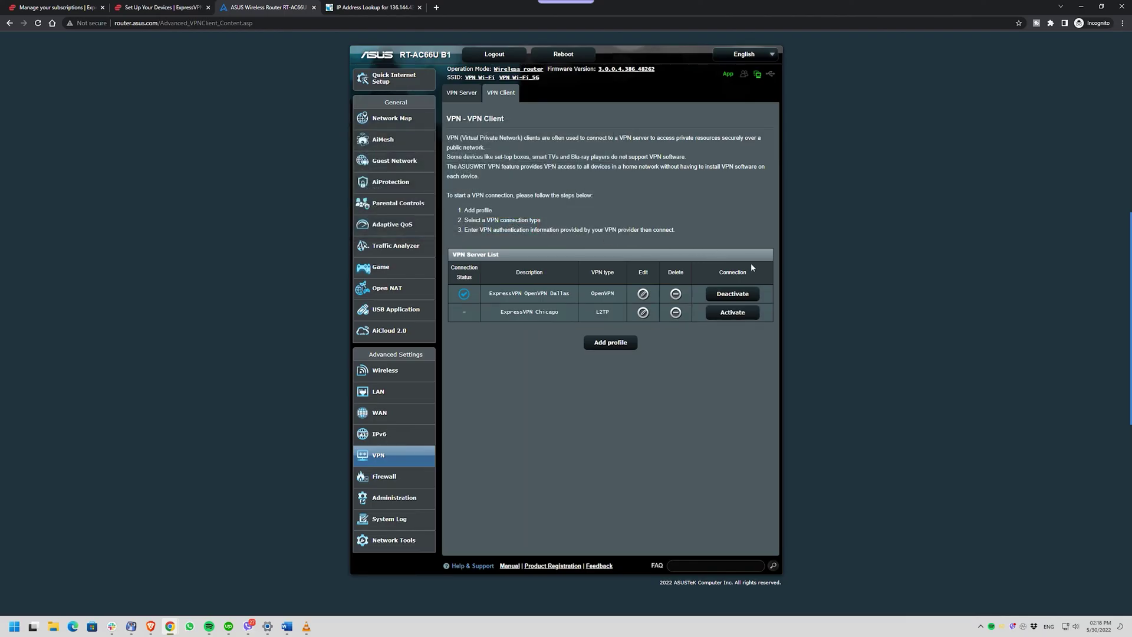
{"action": "left_click", "coordinate": [735, 295]}
{"action": "left_click", "coordinate": [726, 313]}
Return to WhatIsMyIPAddress to confirm the IP 85.237.194.39 in Chicago, Illinois.
{"action": "key", "text": "alt+Tab"}
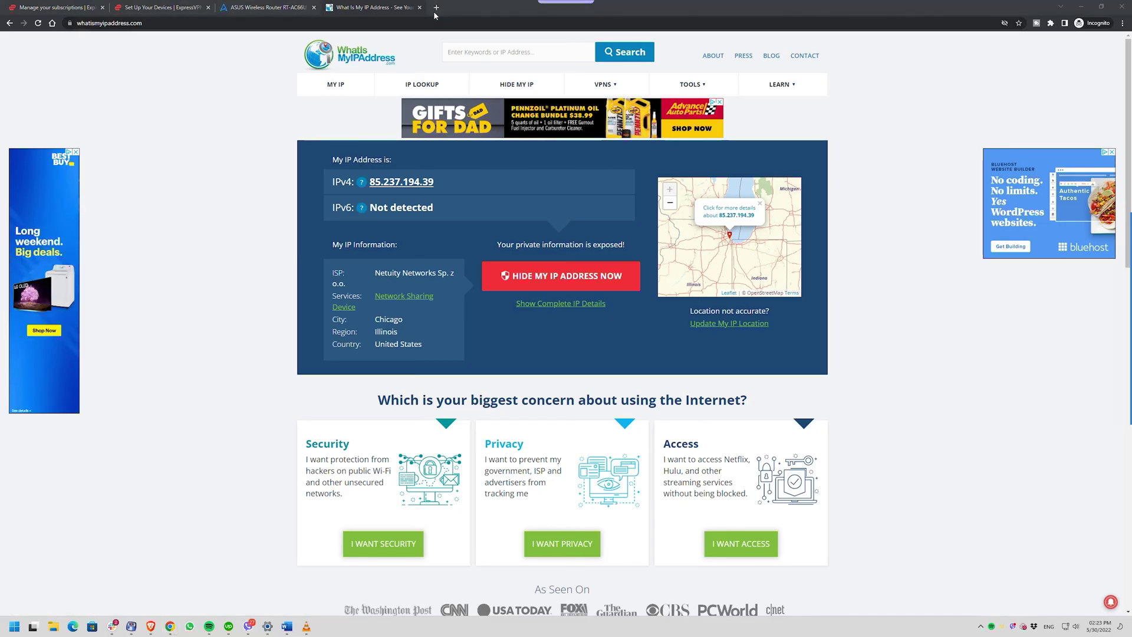
Sign in to Netflix, play Stranger Things episode 3 from the Top 10, and pause it.
{"action": "left_click", "coordinate": [435, 8]}
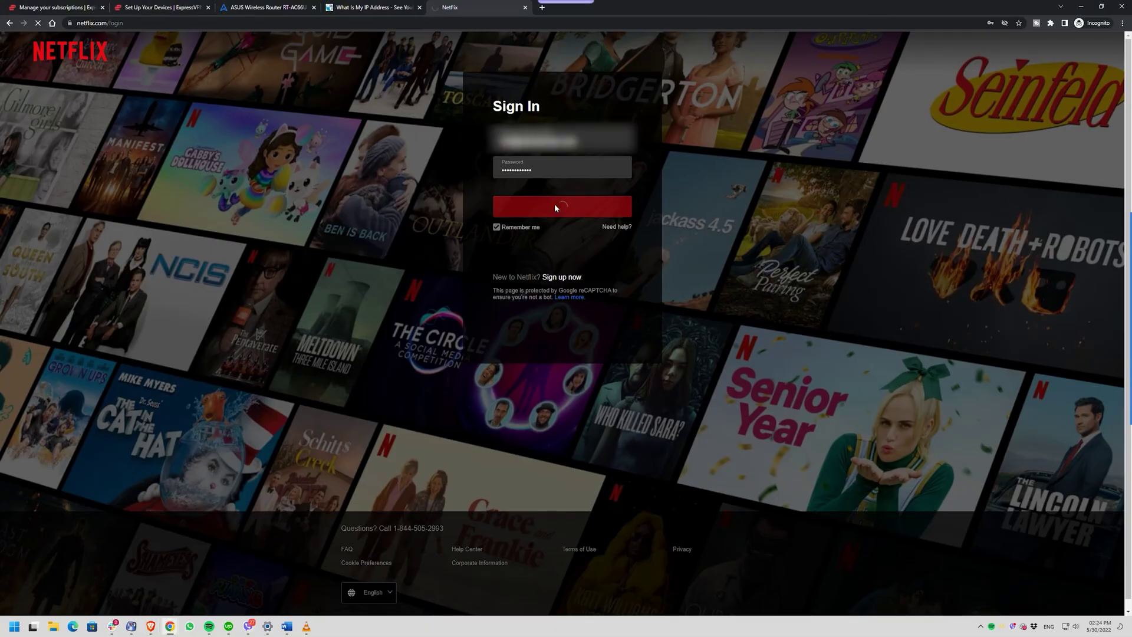
{"action": "left_click", "coordinate": [554, 203]}
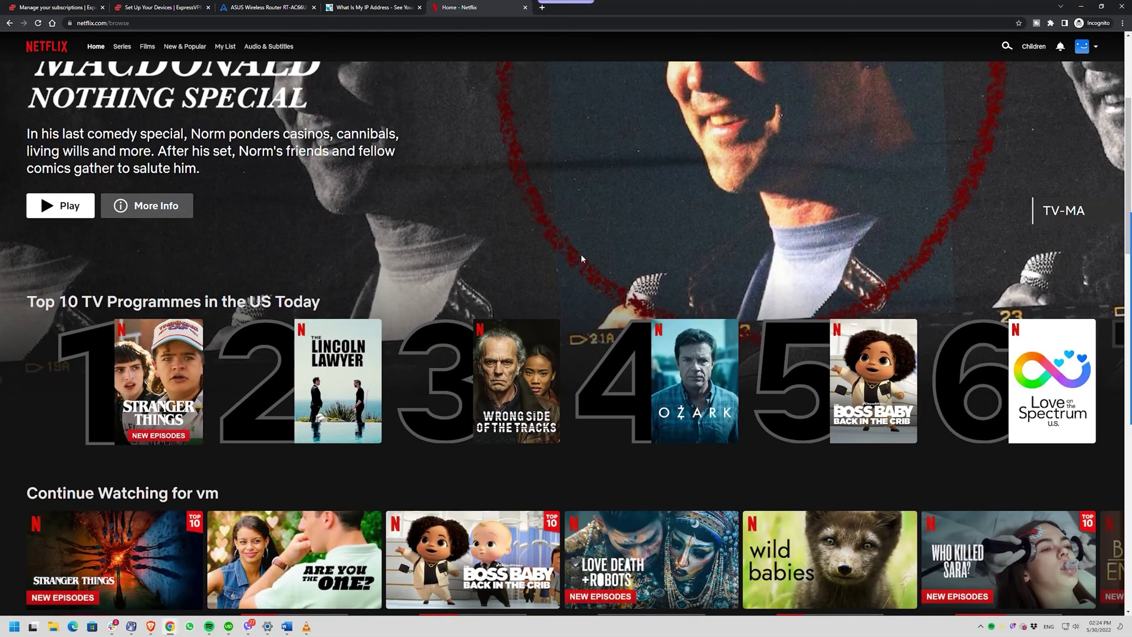
{"action": "scroll", "coordinate": [581, 259], "scroll_direction": "down", "scroll_amount": 1}
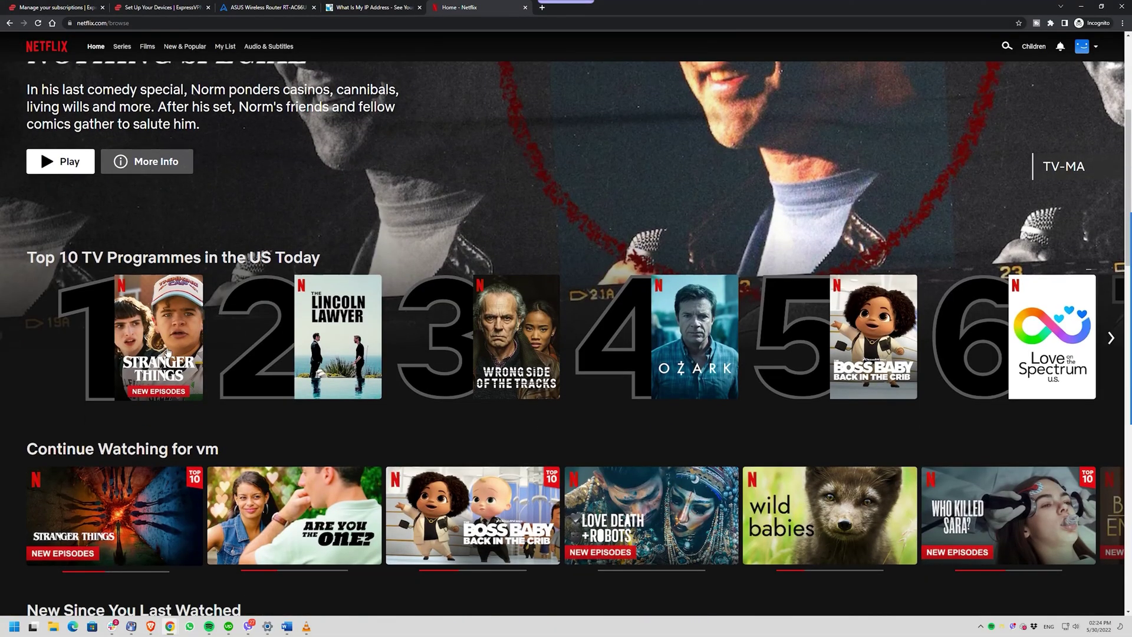
{"action": "mouse_move", "coordinate": [165, 352]}
{"action": "left_click", "coordinate": [52, 398]}
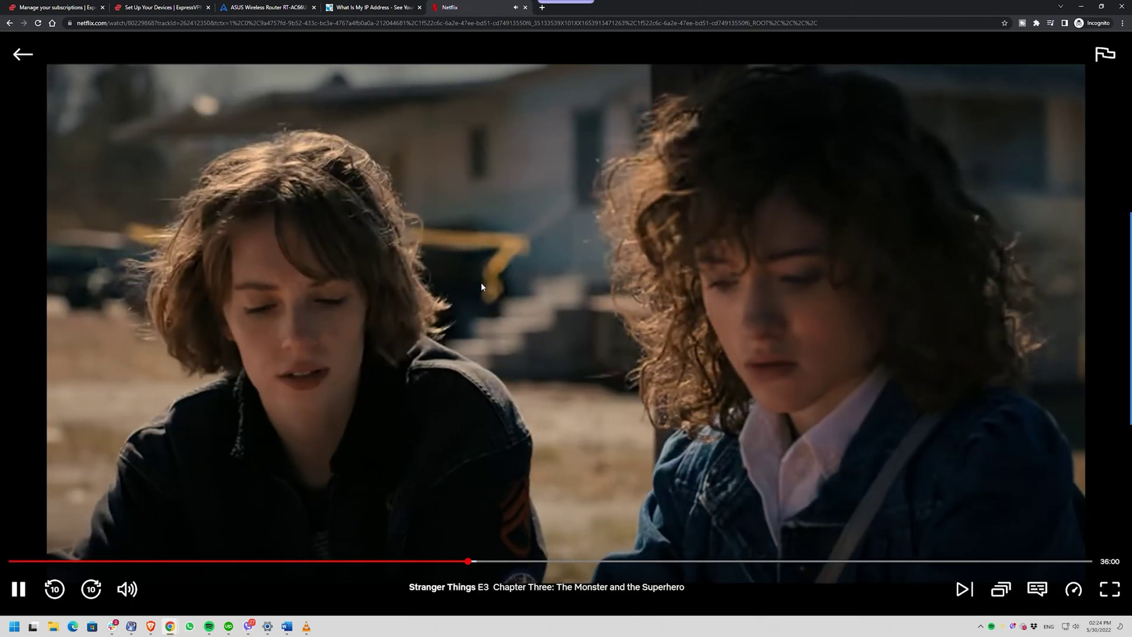
{"action": "left_click", "coordinate": [19, 589]}
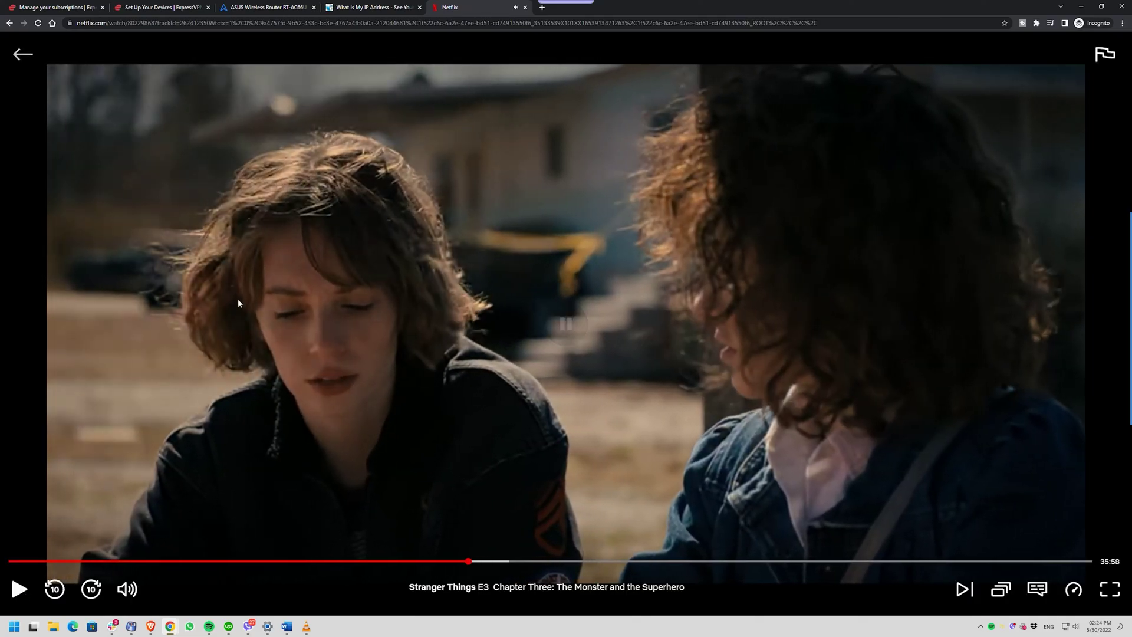